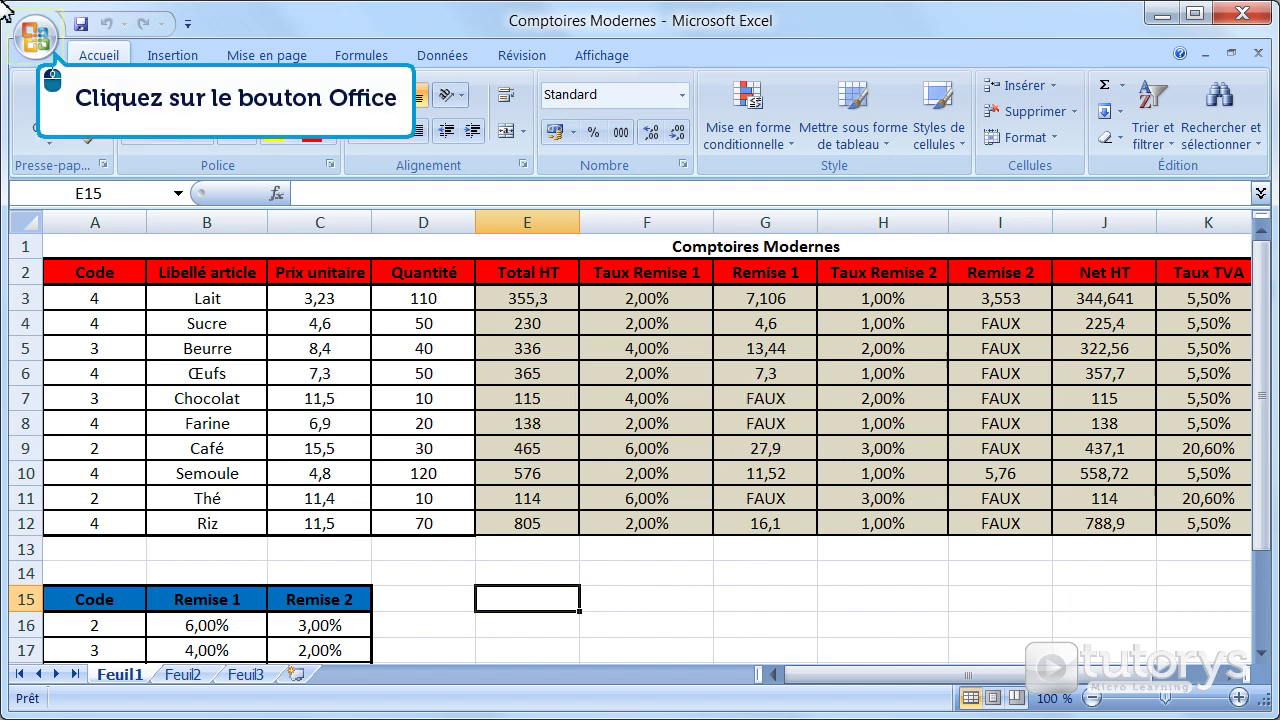
- Run the compatibility checker from Préparer, revealing a minor fidelity loss with 11 occurrences
{"action": "left_click", "coordinate": [54, 27]}
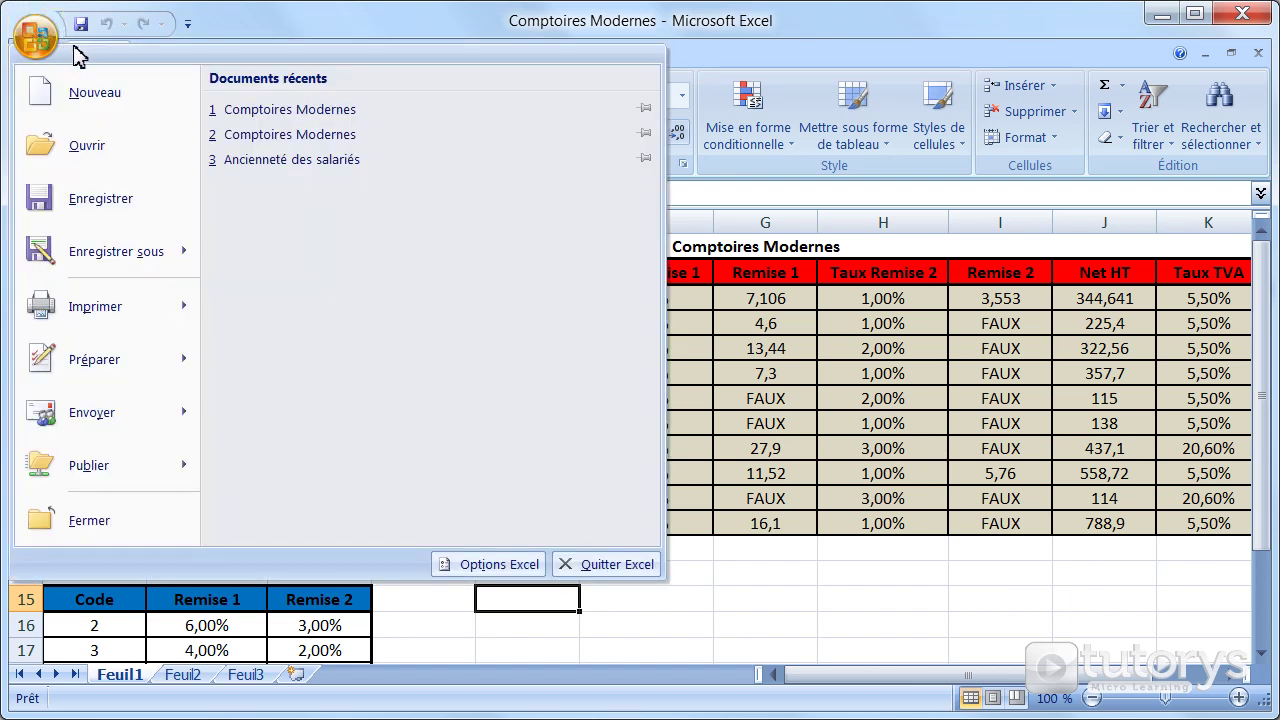
{"action": "left_click", "coordinate": [105, 362]}
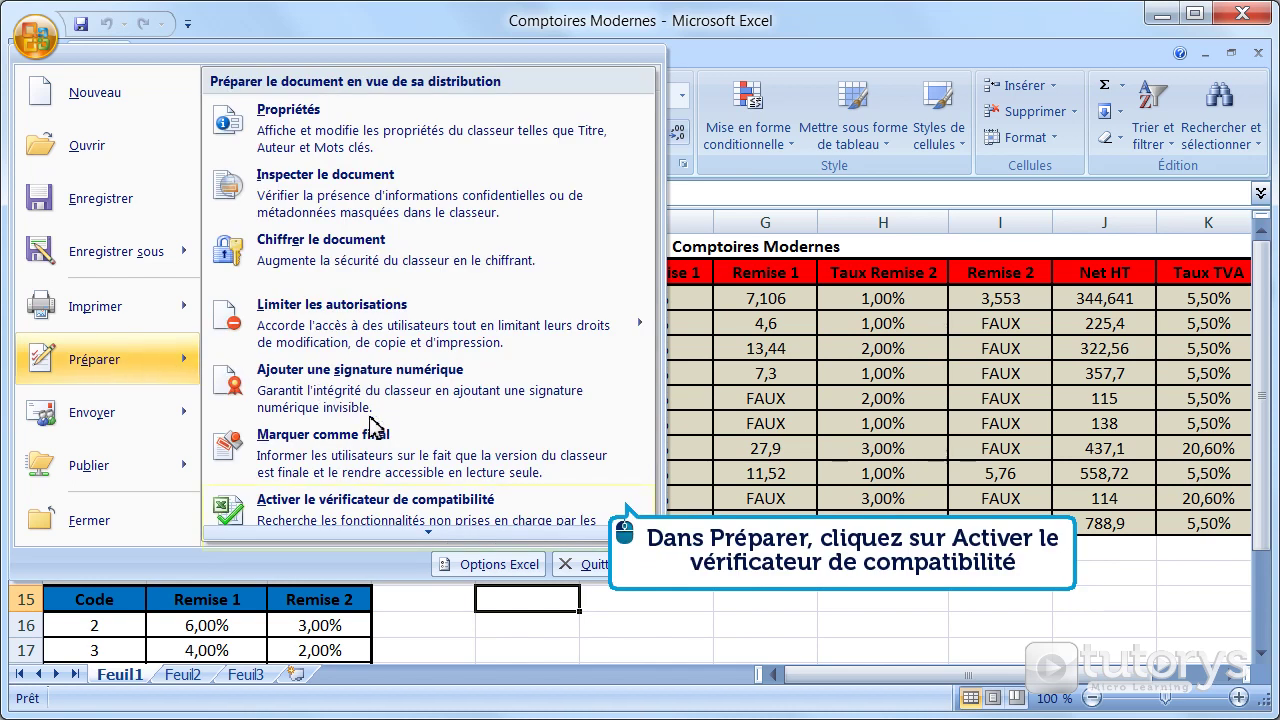
{"action": "left_click", "coordinate": [413, 518]}
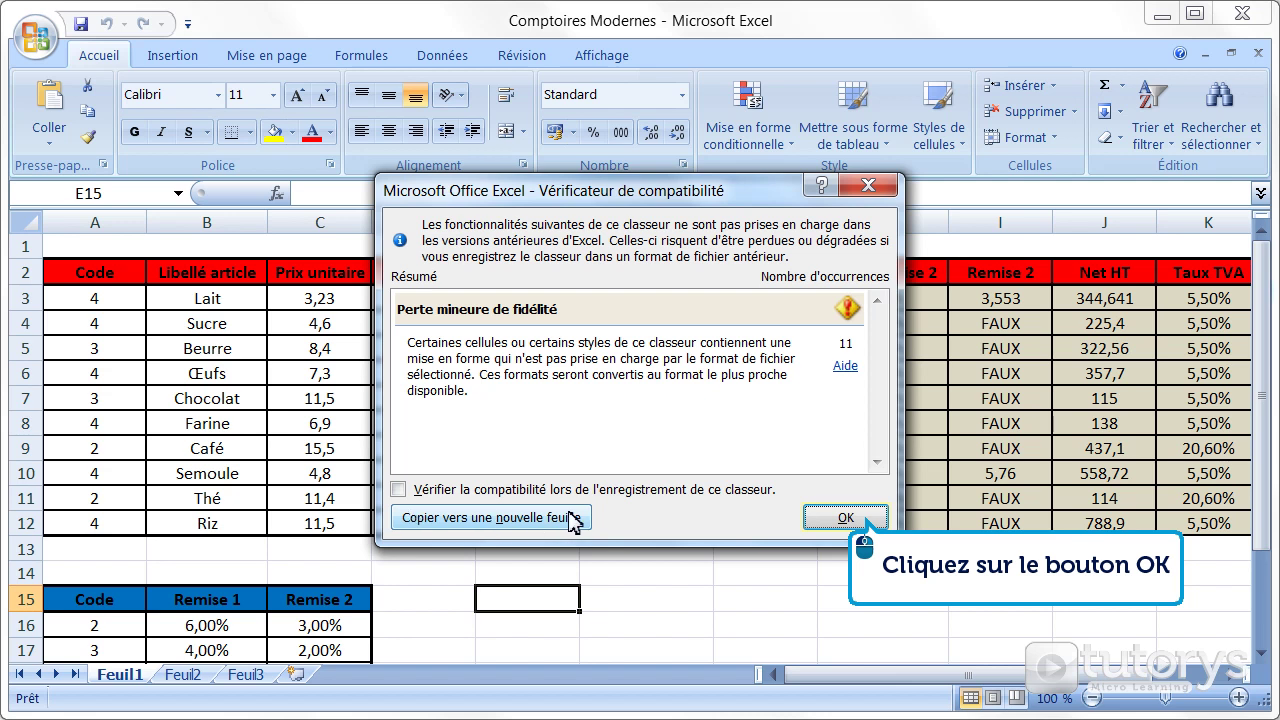
- Dismiss the compatibility report listing 11 occurrences of minor fidelity loss
{"action": "left_click", "coordinate": [838, 518]}
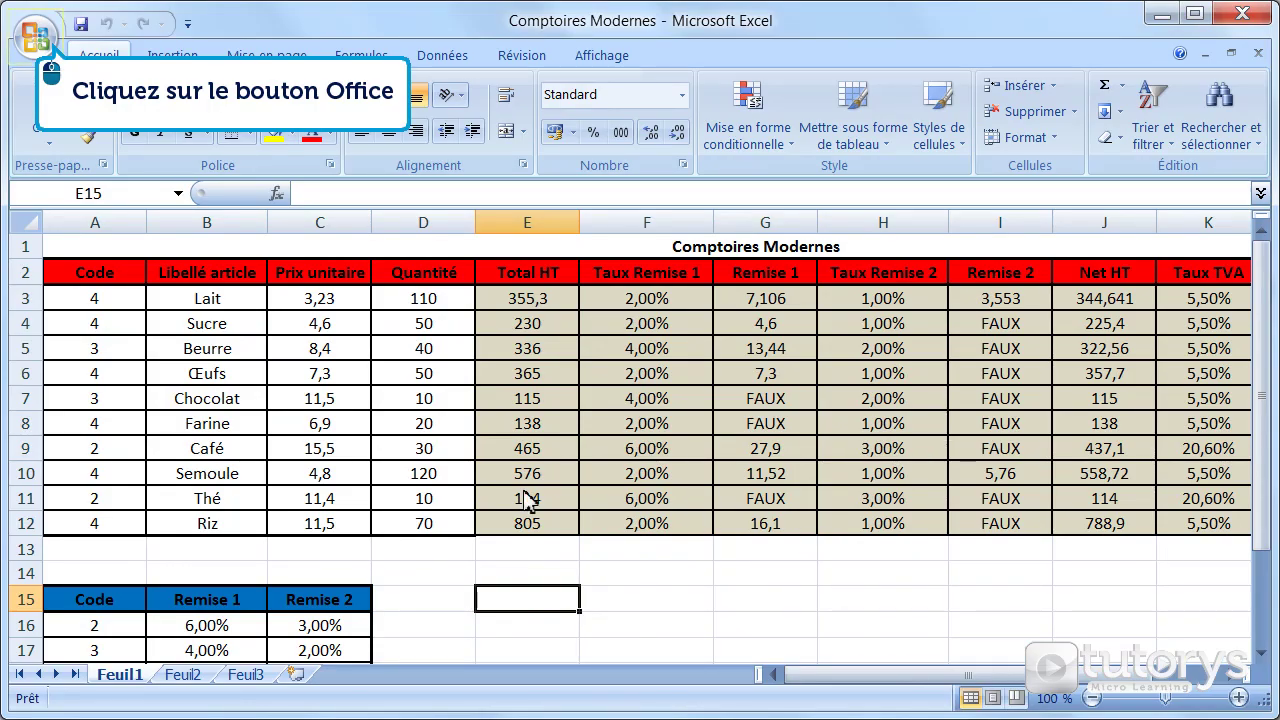
- Start saving a copy of Comptoires Modernes through Enregistrer sous > Classeur Excel 97-2003
{"action": "left_click", "coordinate": [34, 34]}
{"action": "mouse_move", "coordinate": [107, 251]}
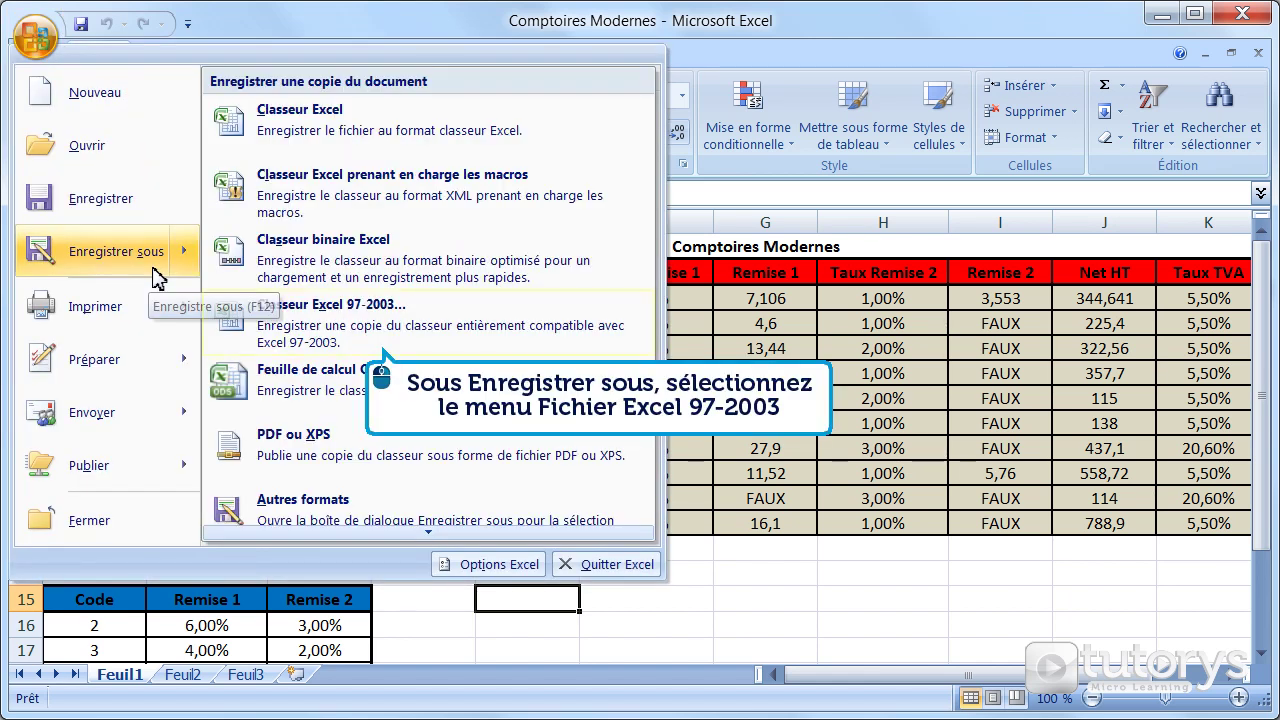
{"action": "left_click", "coordinate": [365, 312]}
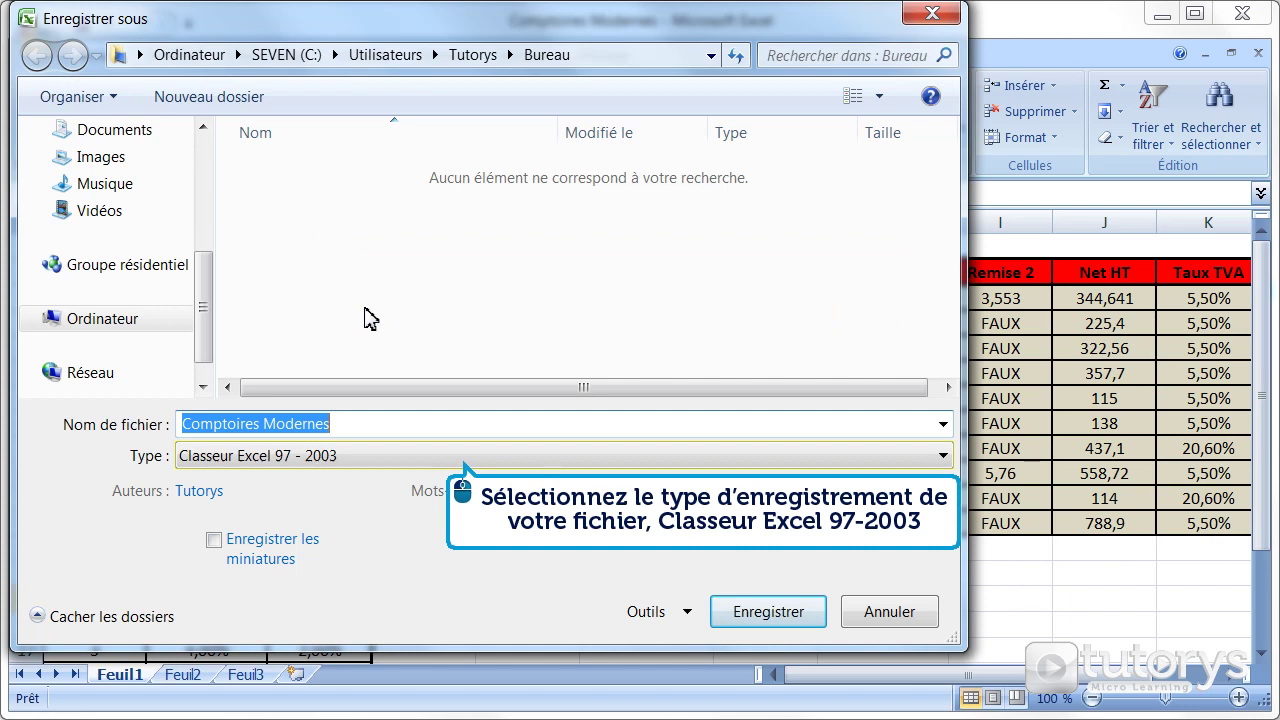
- Save the Comptoires Modernes copy to Bureau as type Classeur Excel 97 - 2003
{"action": "left_click", "coordinate": [449, 455]}
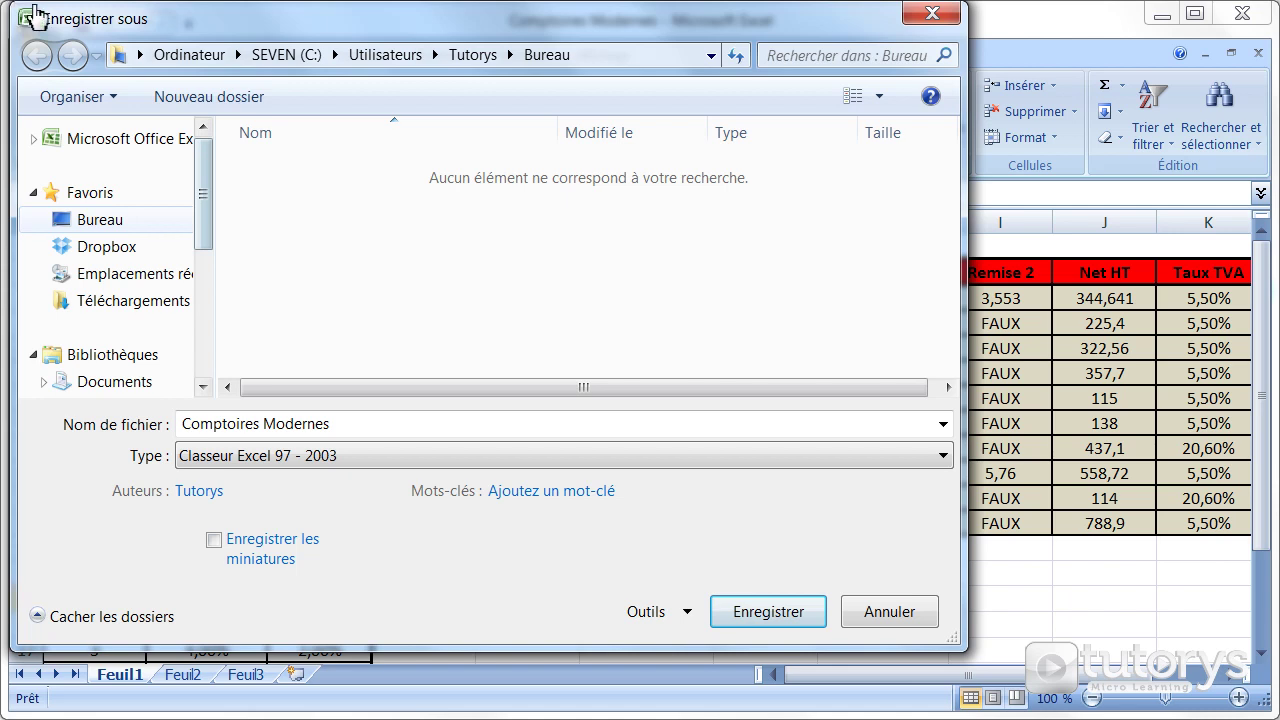
{"action": "left_click", "coordinate": [114, 225]}
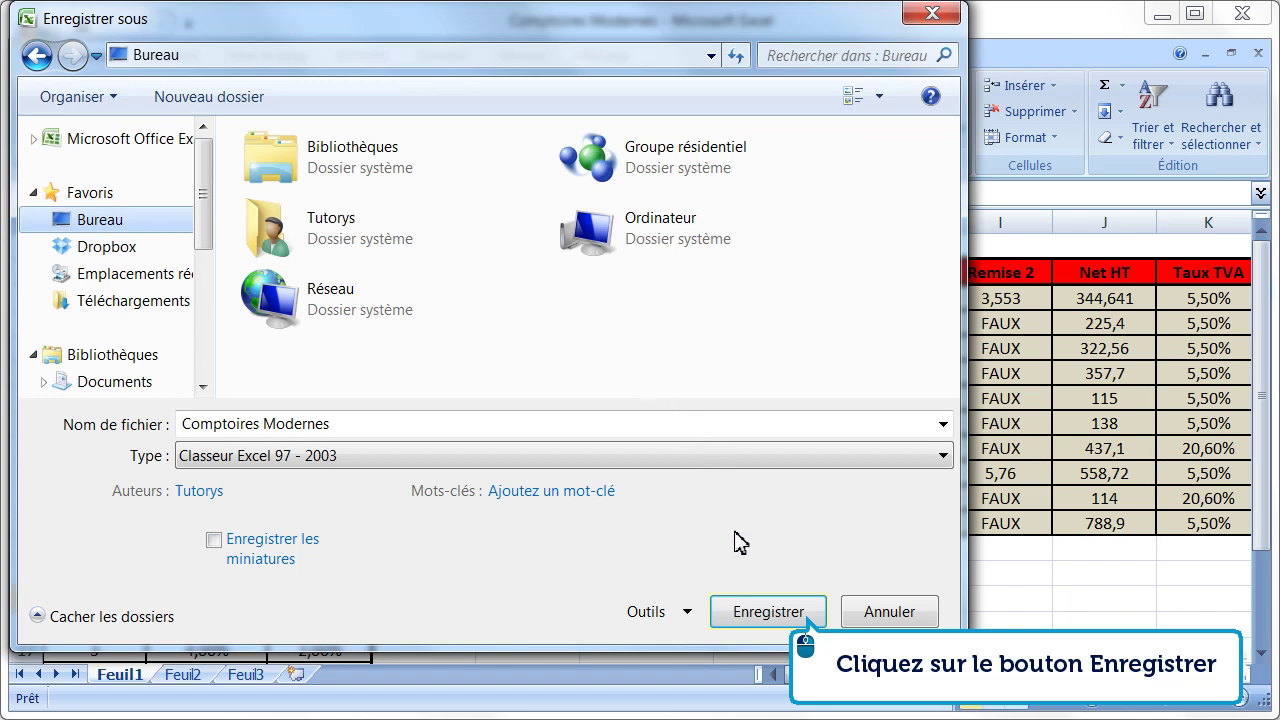
{"action": "left_click", "coordinate": [744, 612]}
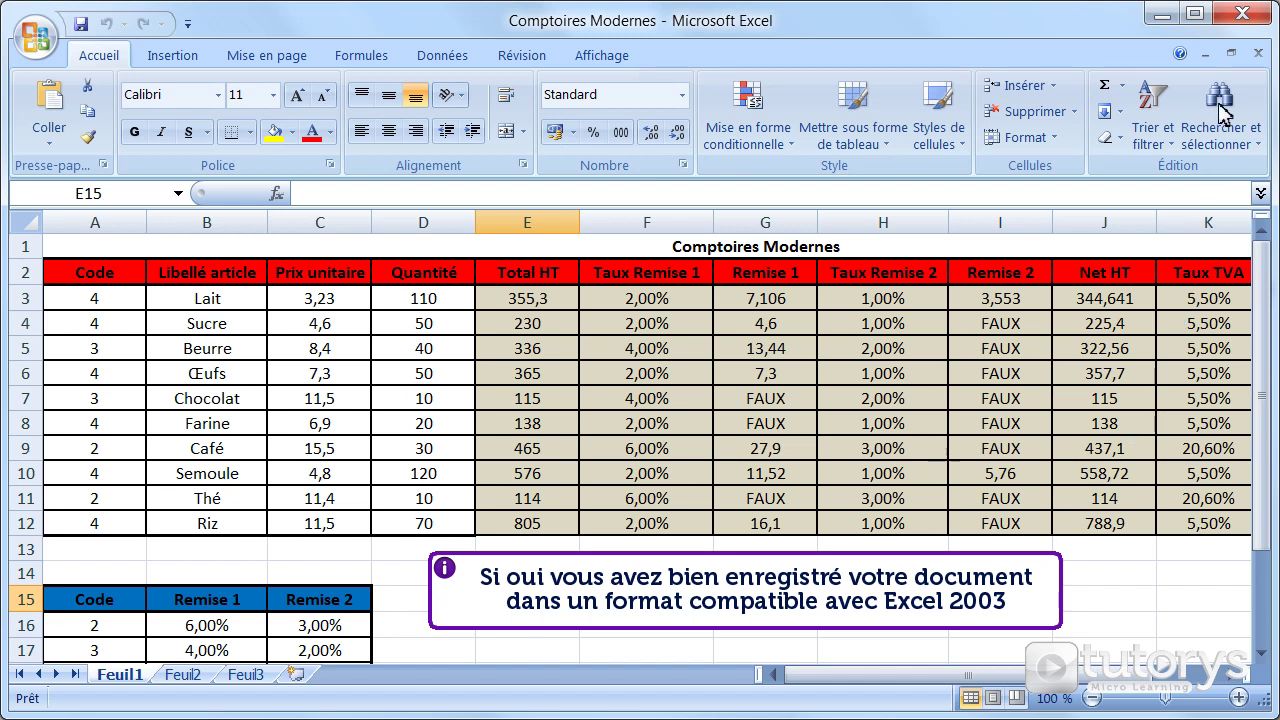
- Close Excel and select the Comptoires Modernes file icon on the desktop
{"action": "left_click", "coordinate": [1222, 18]}
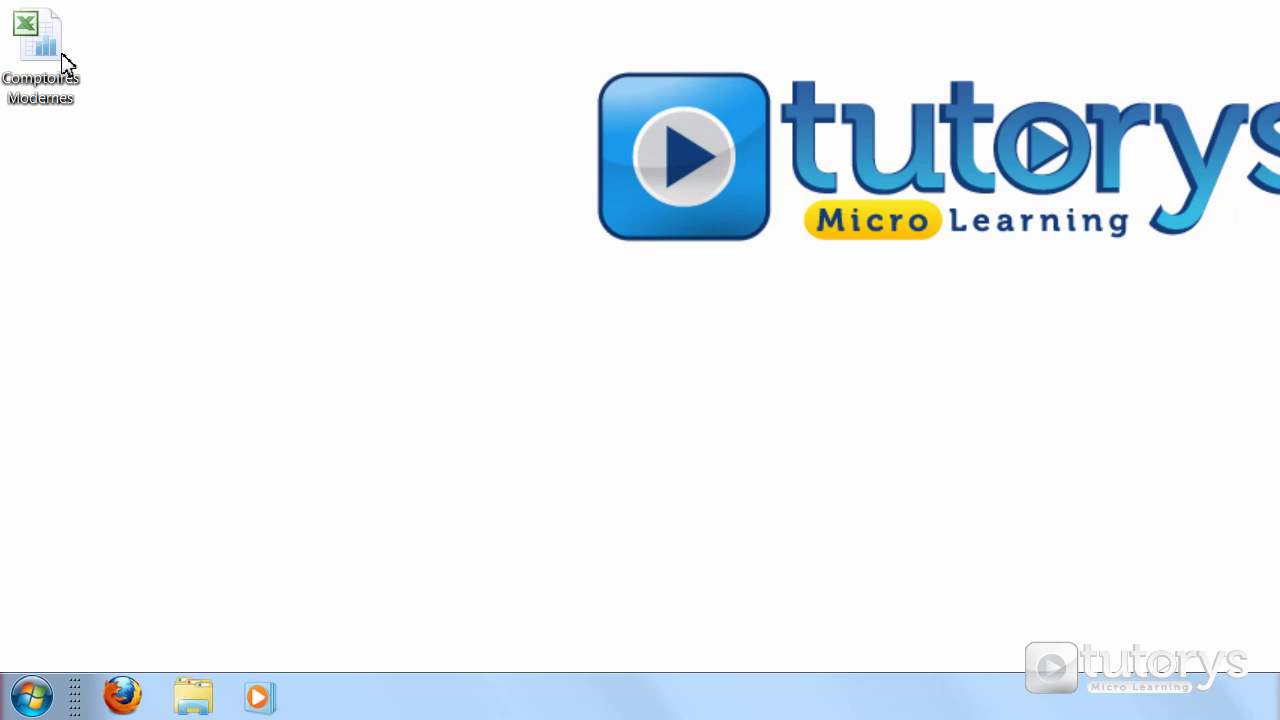
{"action": "left_click", "coordinate": [52, 75]}
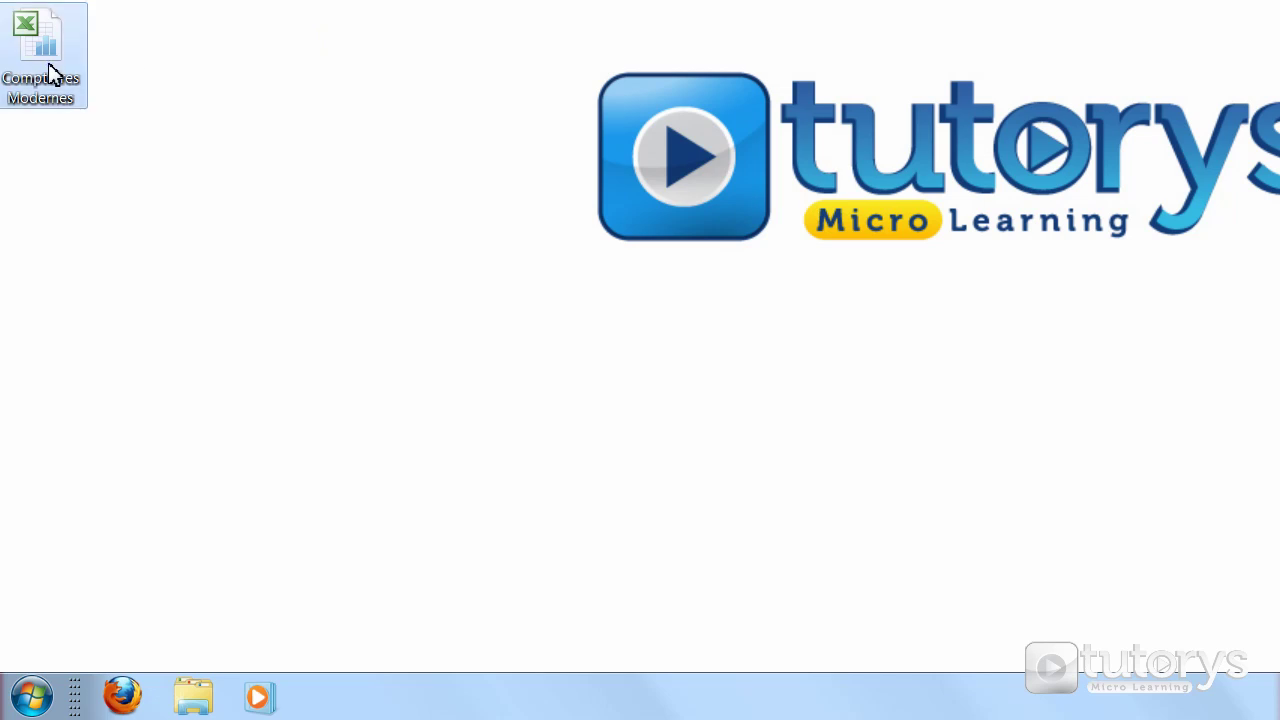
- Check in the file's Propriétés that Comptoires Modernes is an Excel 97-2003 .xls file
{"action": "right_click", "coordinate": [52, 75]}
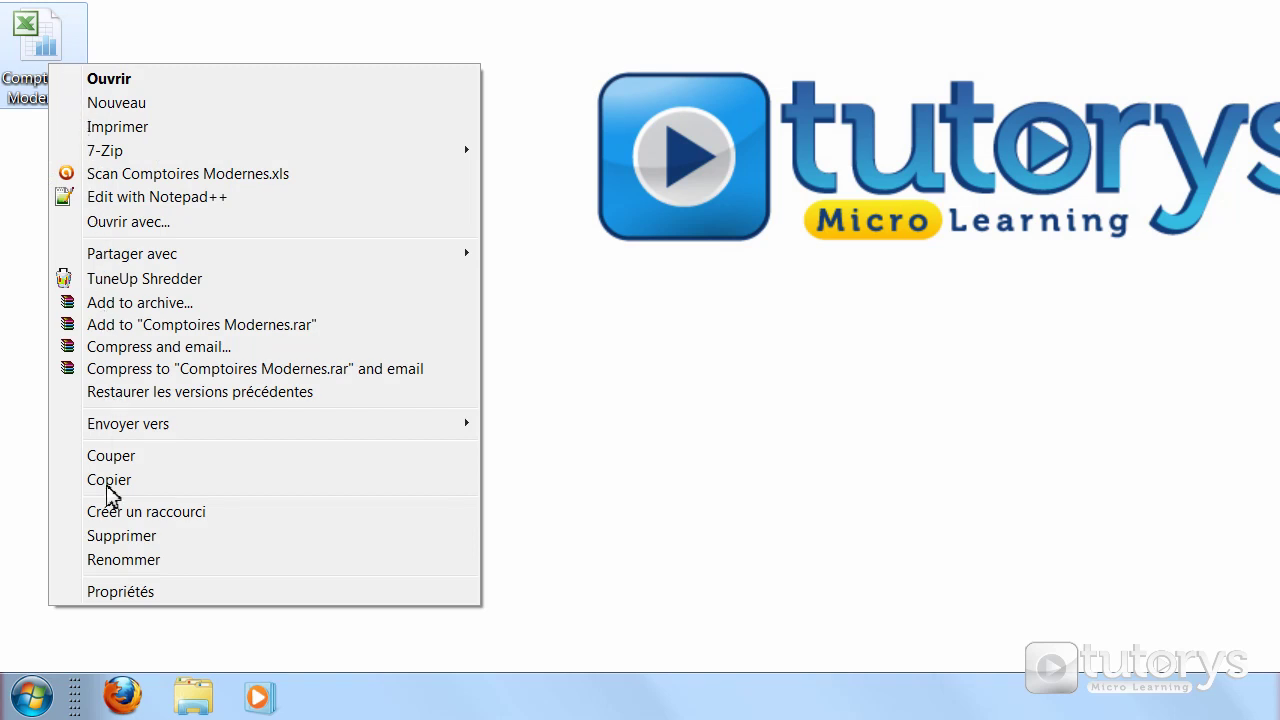
{"action": "left_click", "coordinate": [110, 592]}
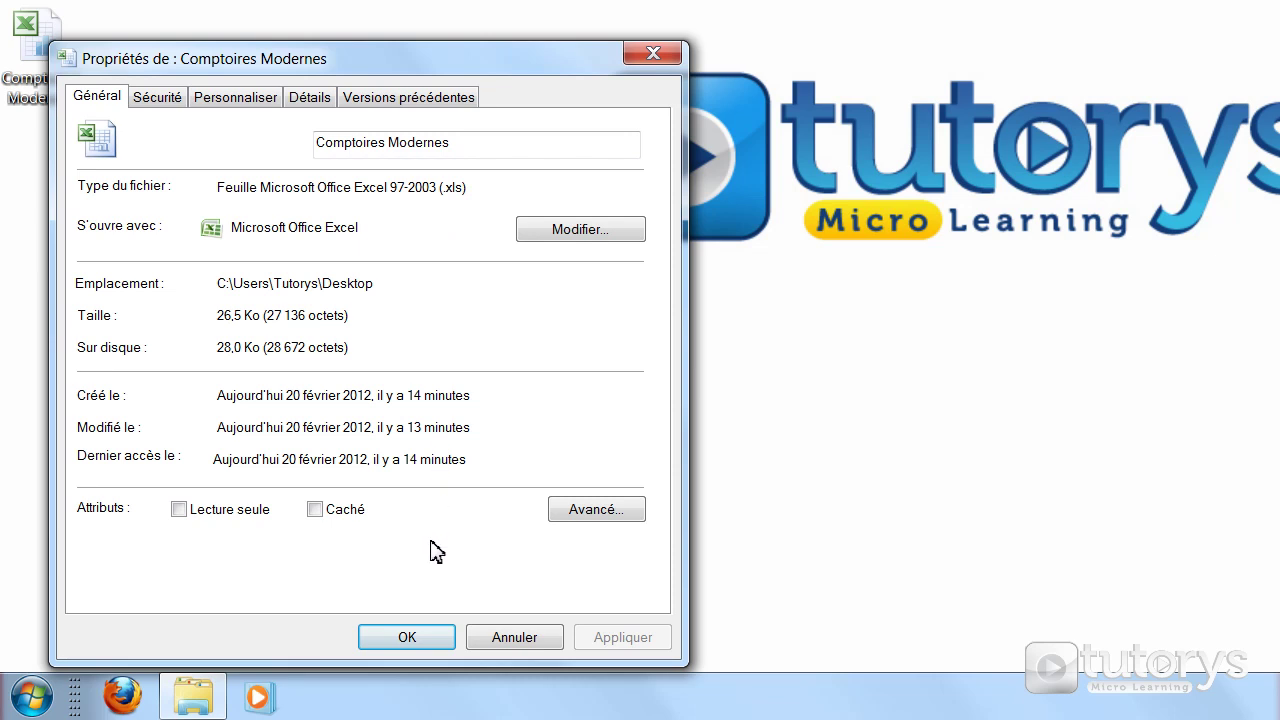
{"action": "left_click", "coordinate": [434, 637]}
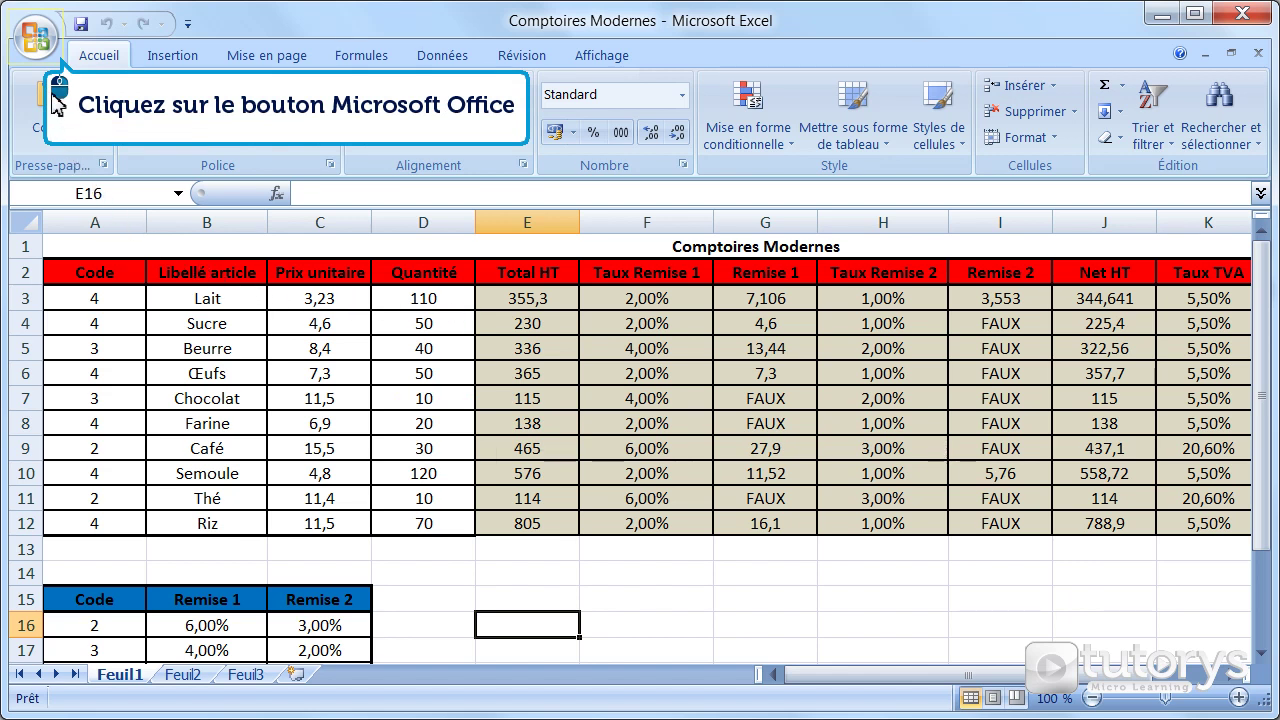
- Open the Options Excel window from the Office button menu
{"action": "left_click", "coordinate": [40, 40]}
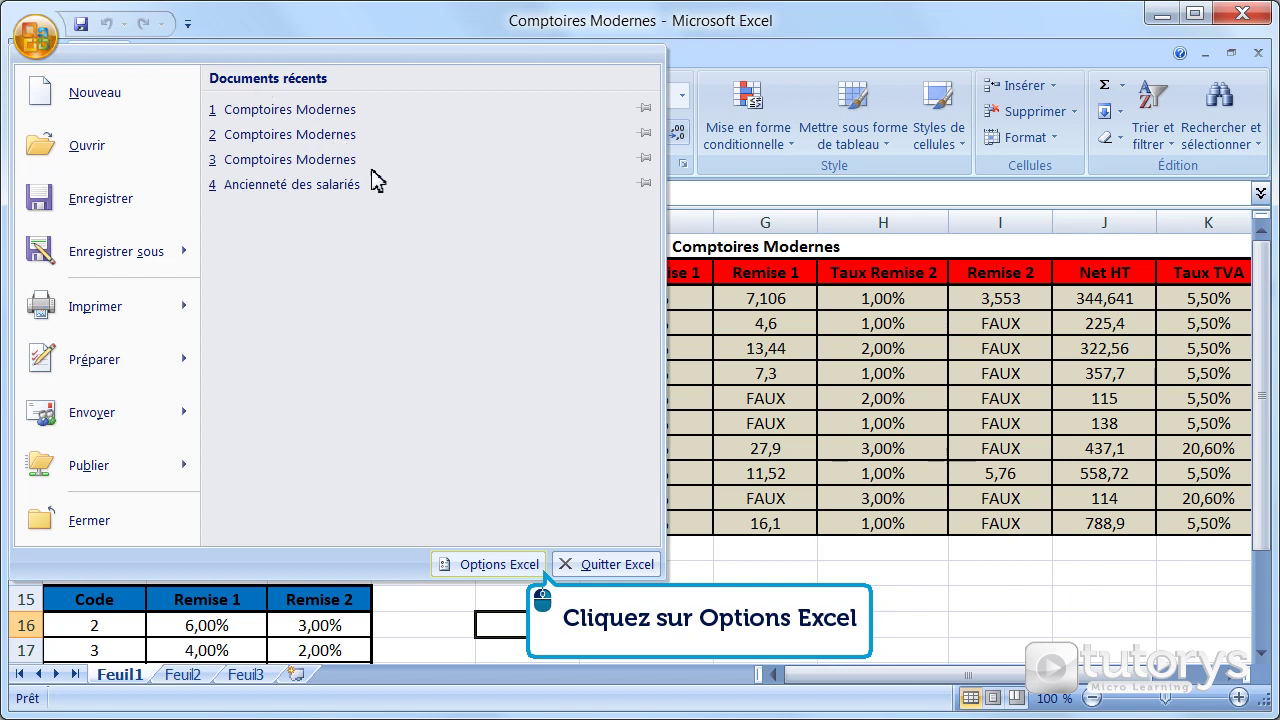
{"action": "left_click", "coordinate": [485, 566]}
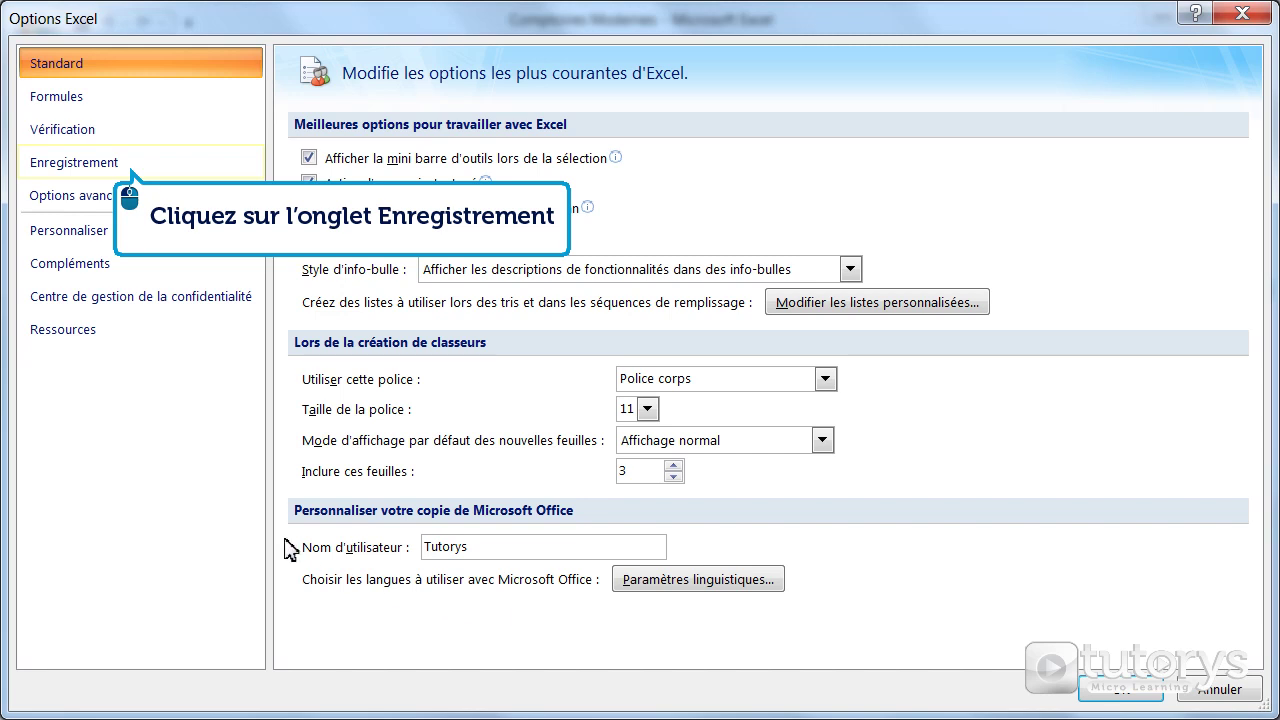
- Set the Enregistrement default save format to Classeur Excel 97 - 2003
{"action": "left_click", "coordinate": [114, 170]}
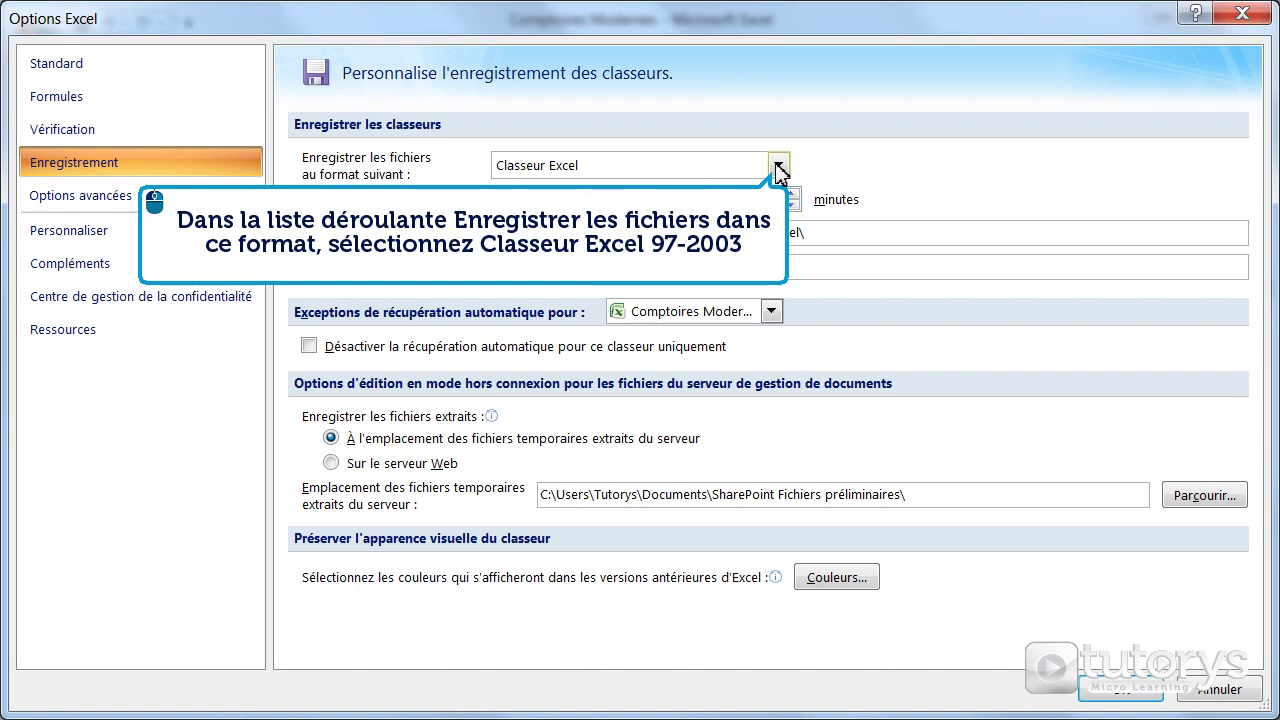
{"action": "left_click", "coordinate": [778, 166]}
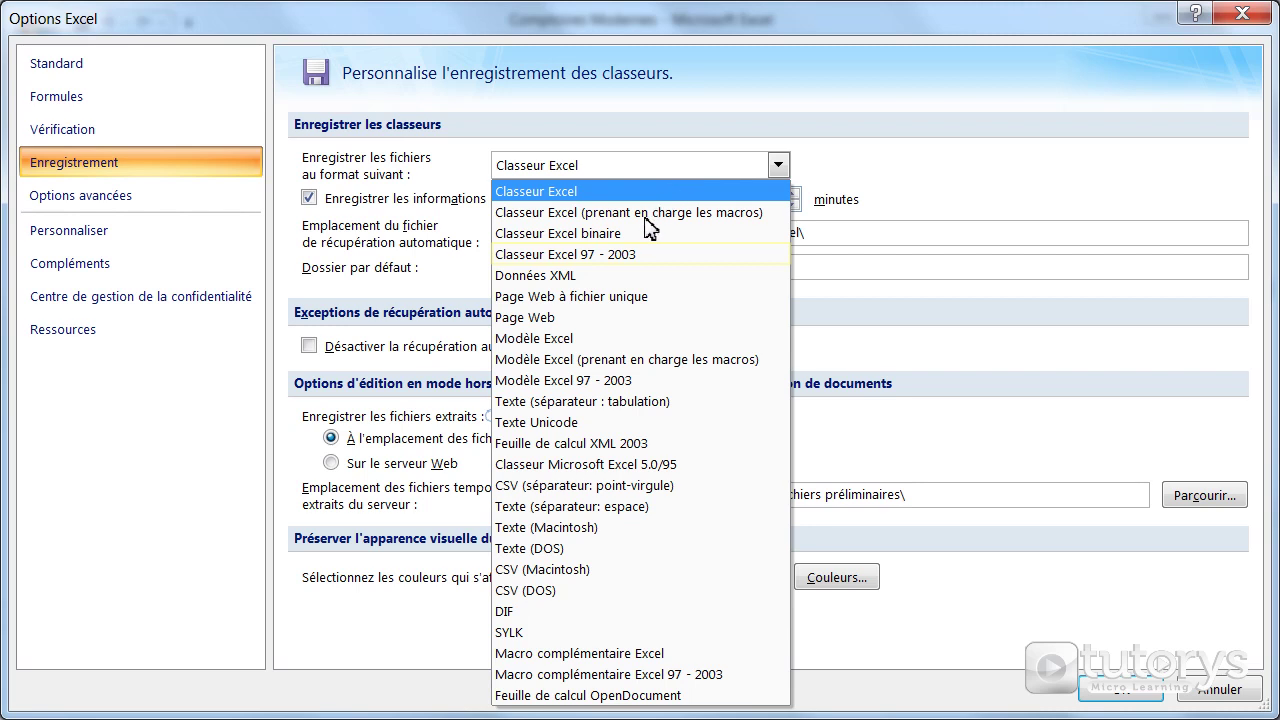
{"action": "left_click", "coordinate": [641, 255]}
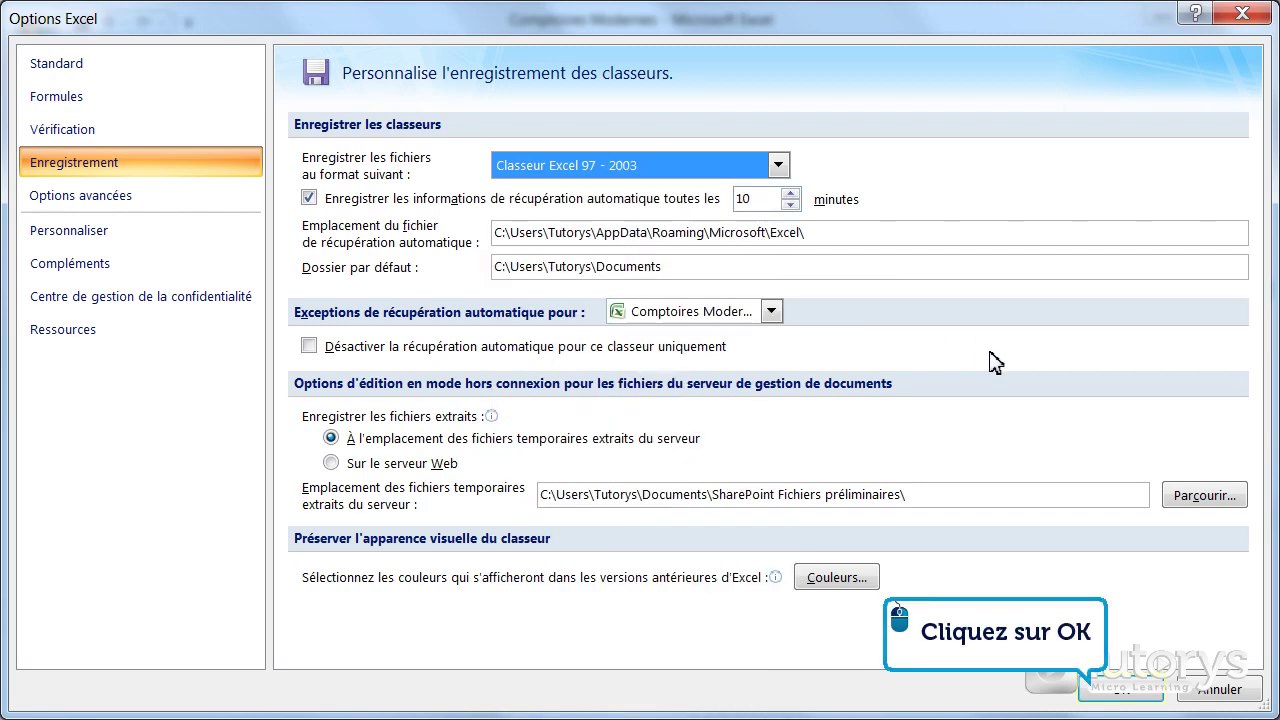
{"action": "left_click", "coordinate": [1112, 690]}
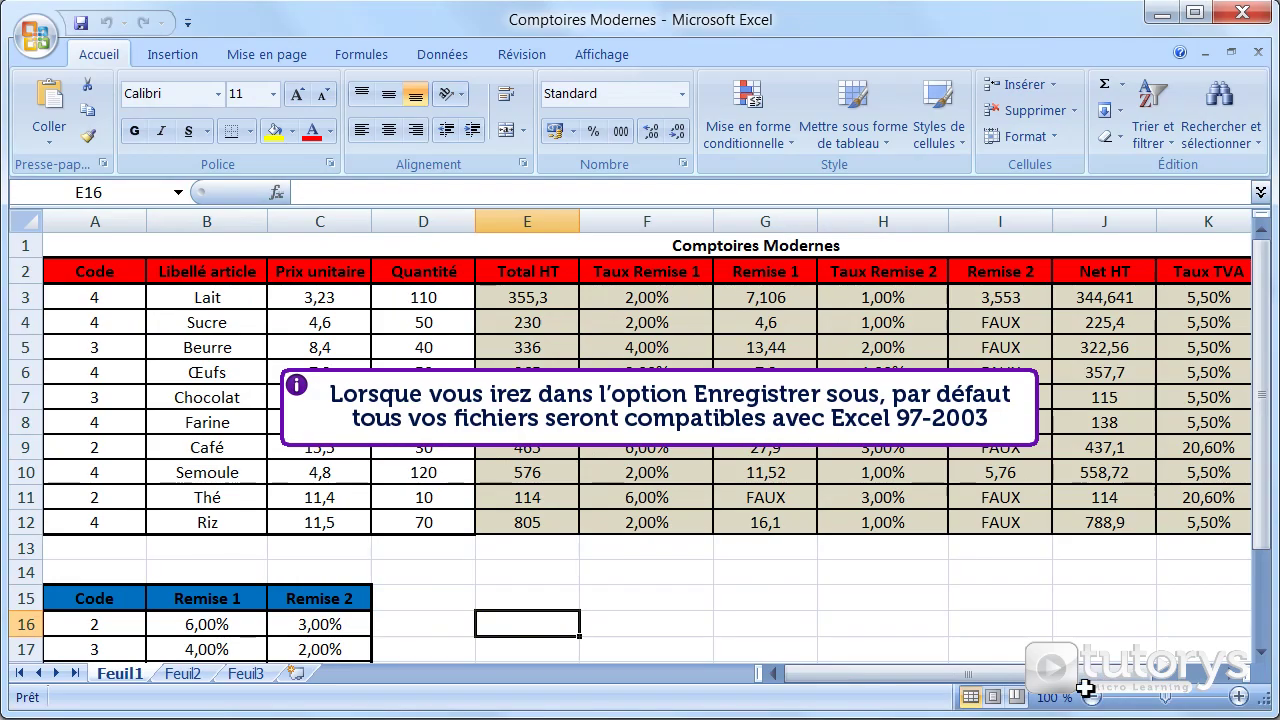